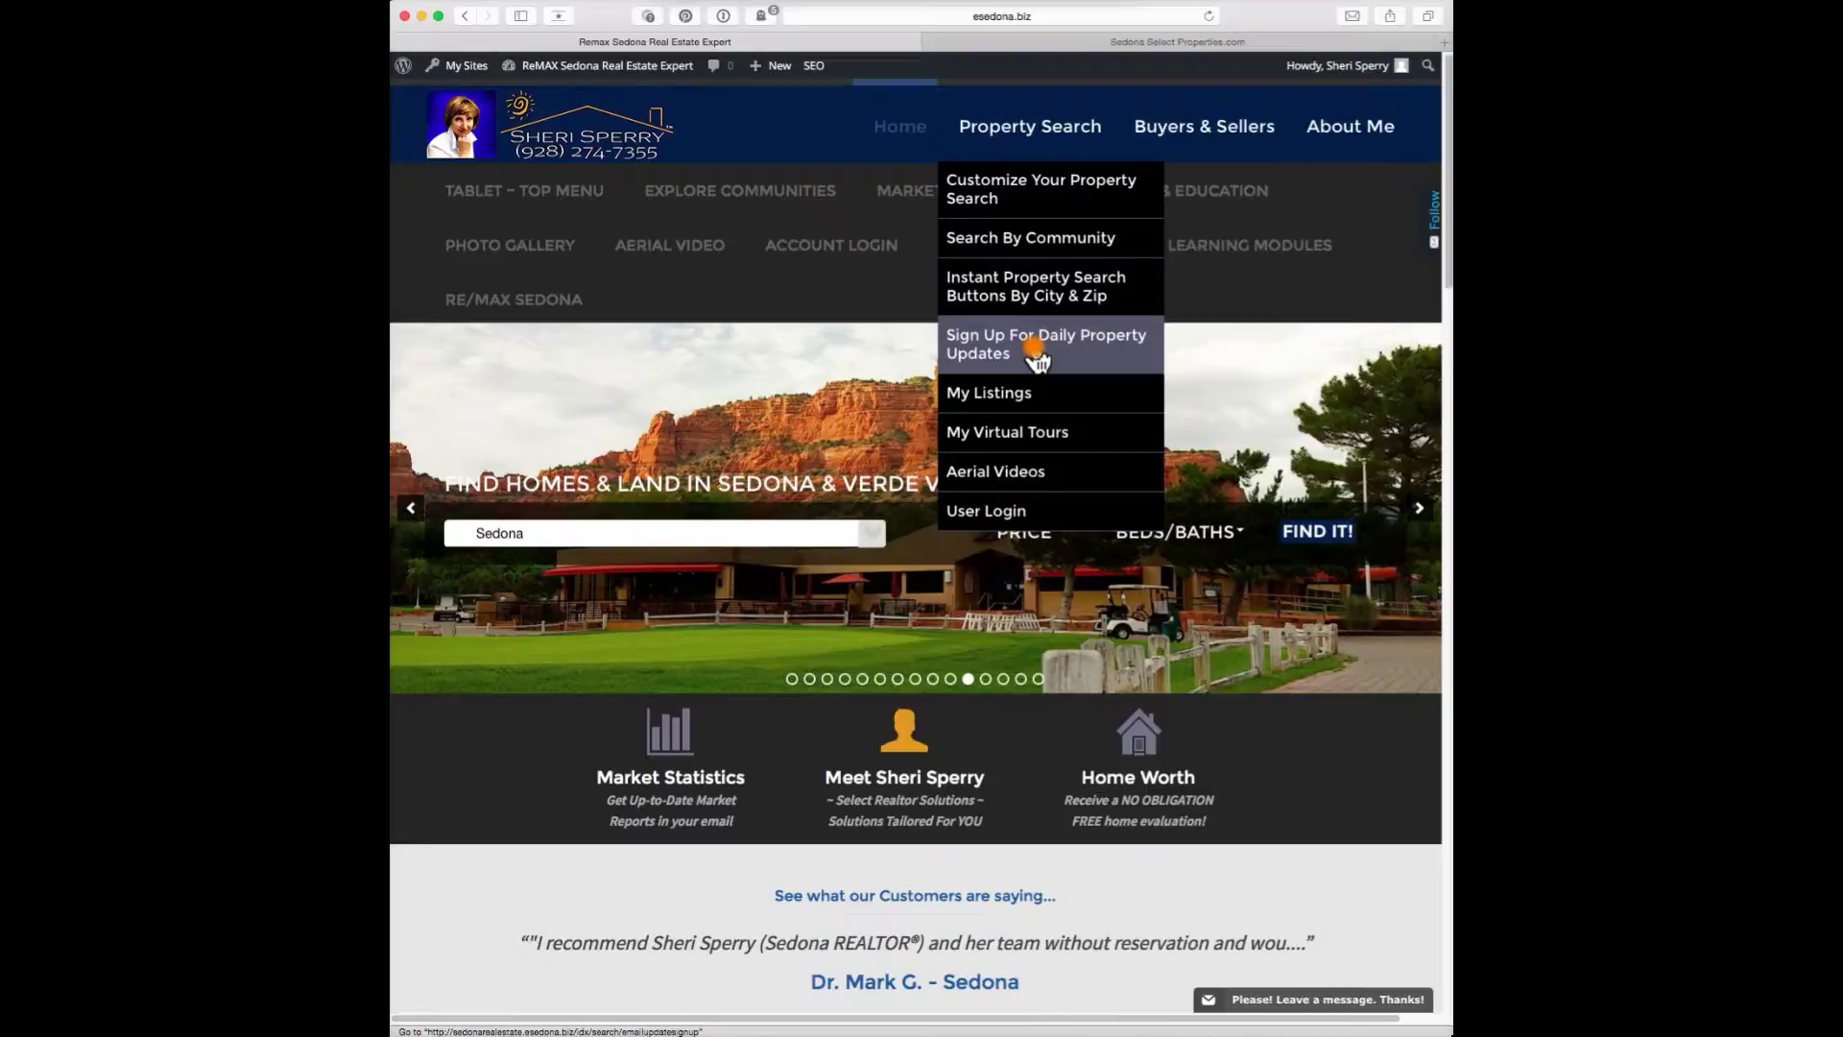
Choose 'Sign Up For Daily Property Updates' from the Property Search dropdown.
left_click(1039, 356)
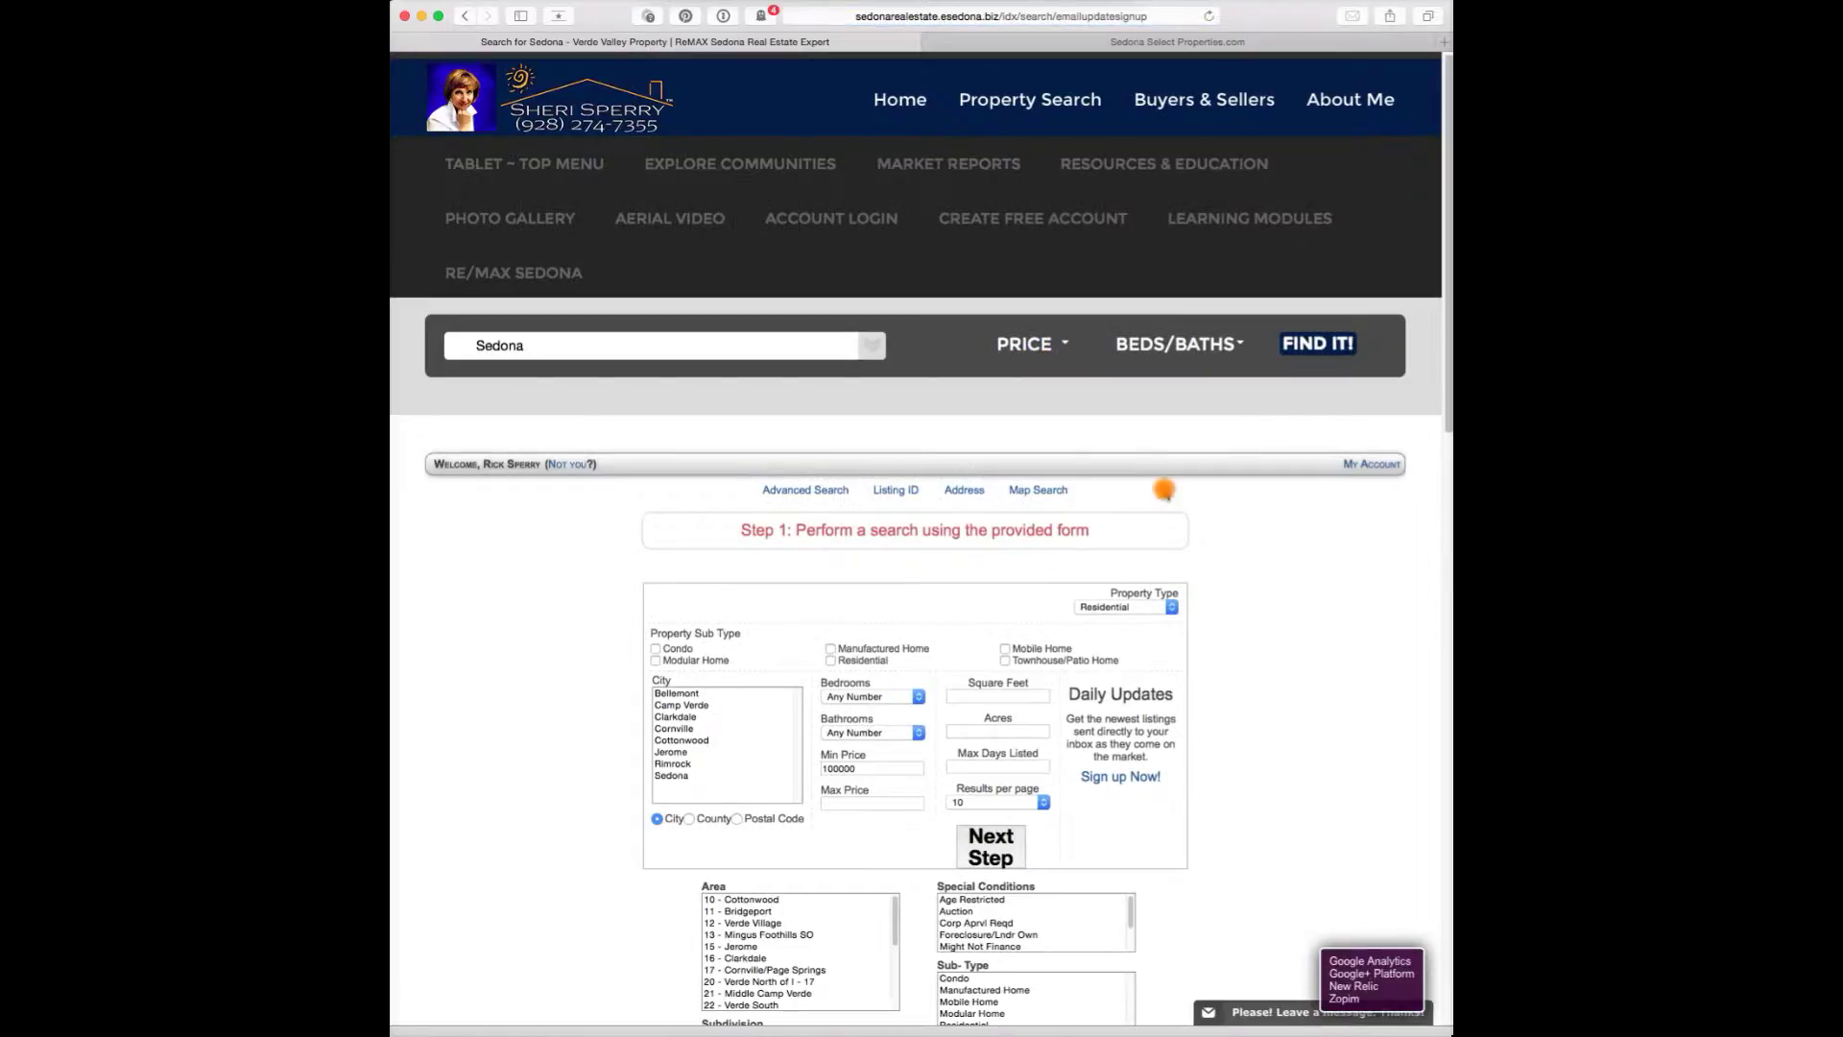
scroll(1269, 678, "down", 4)
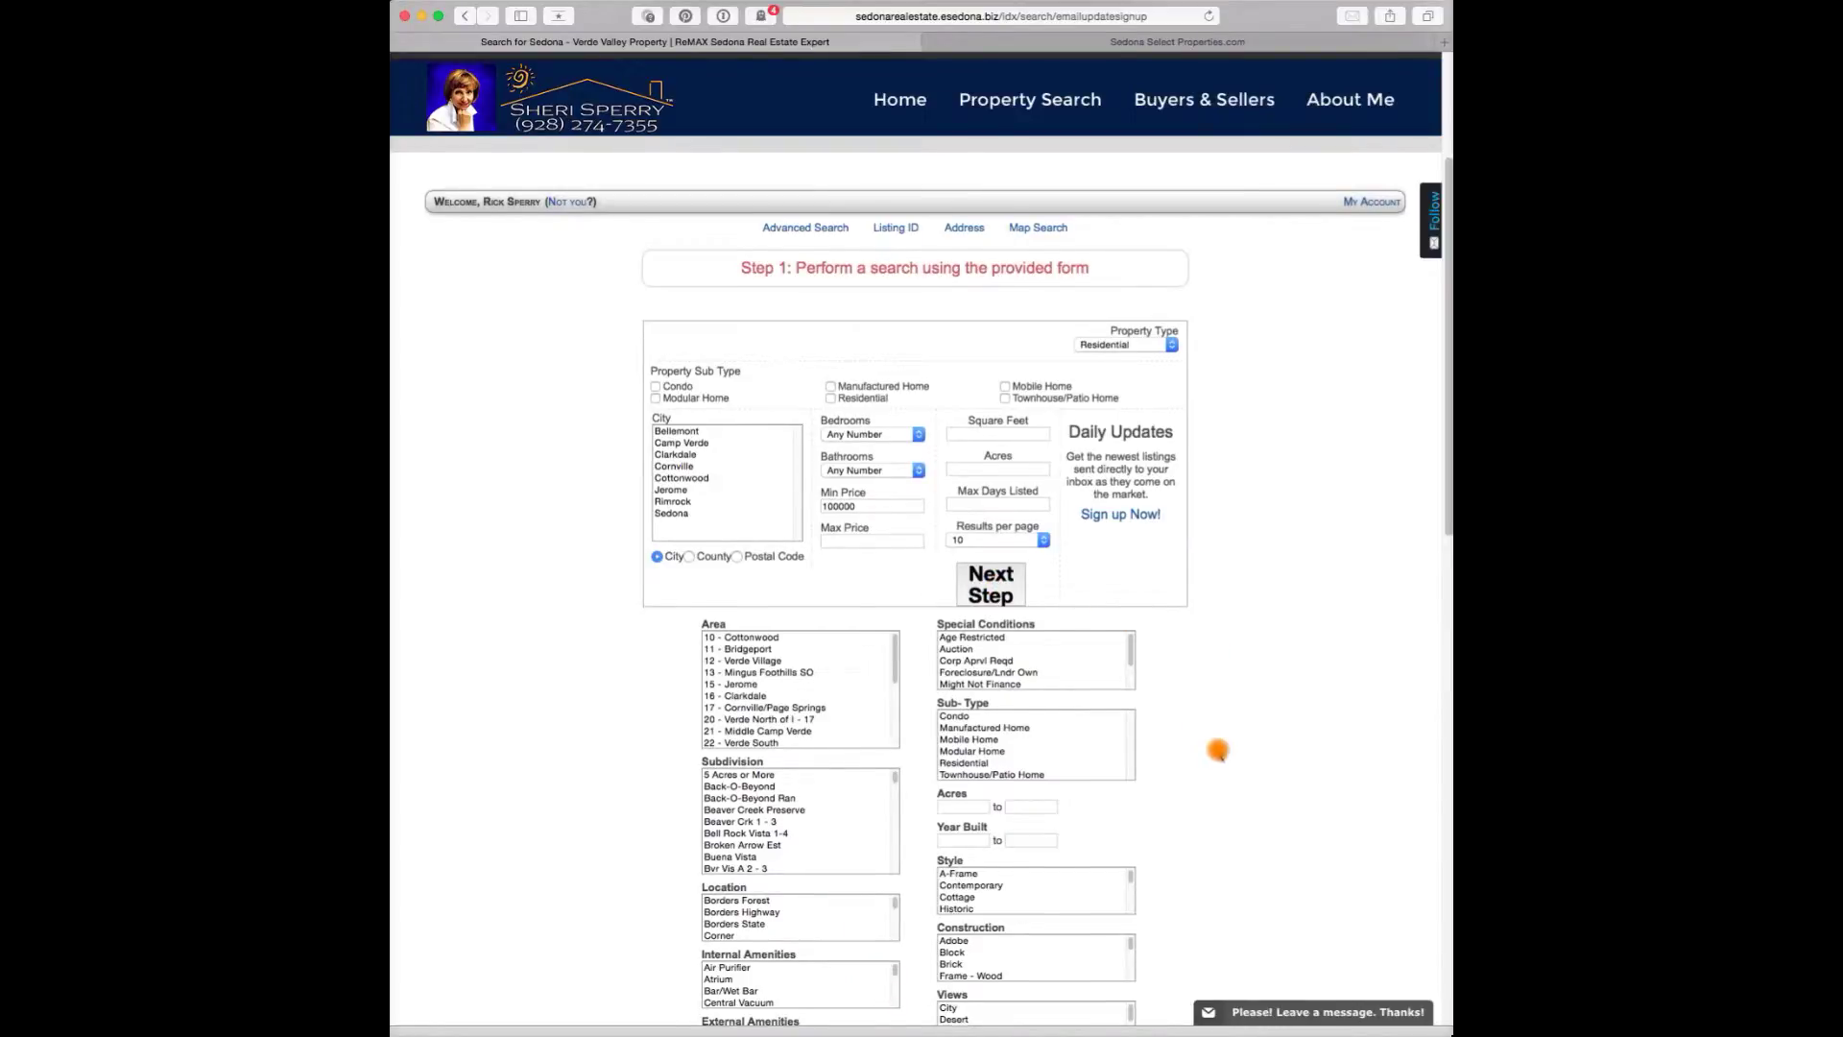
scroll(1217, 751, "down", 3)
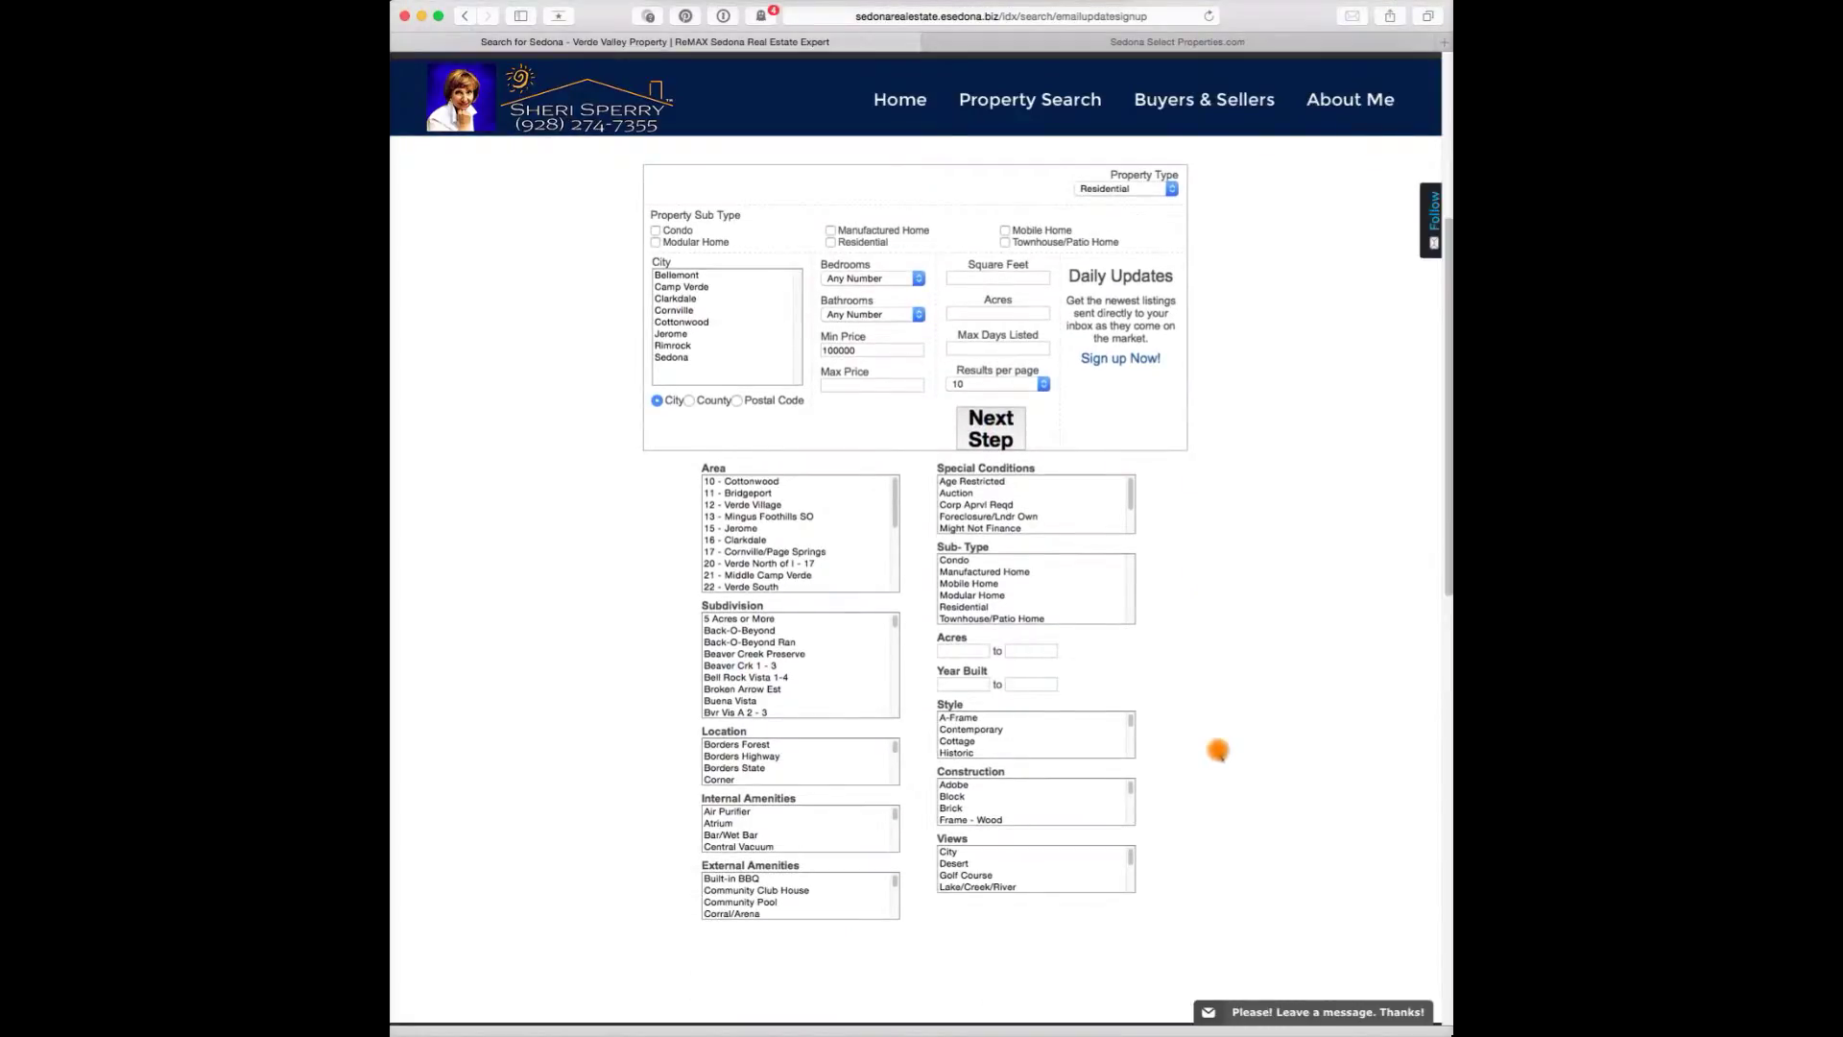
scroll(1217, 751, "up", 3)
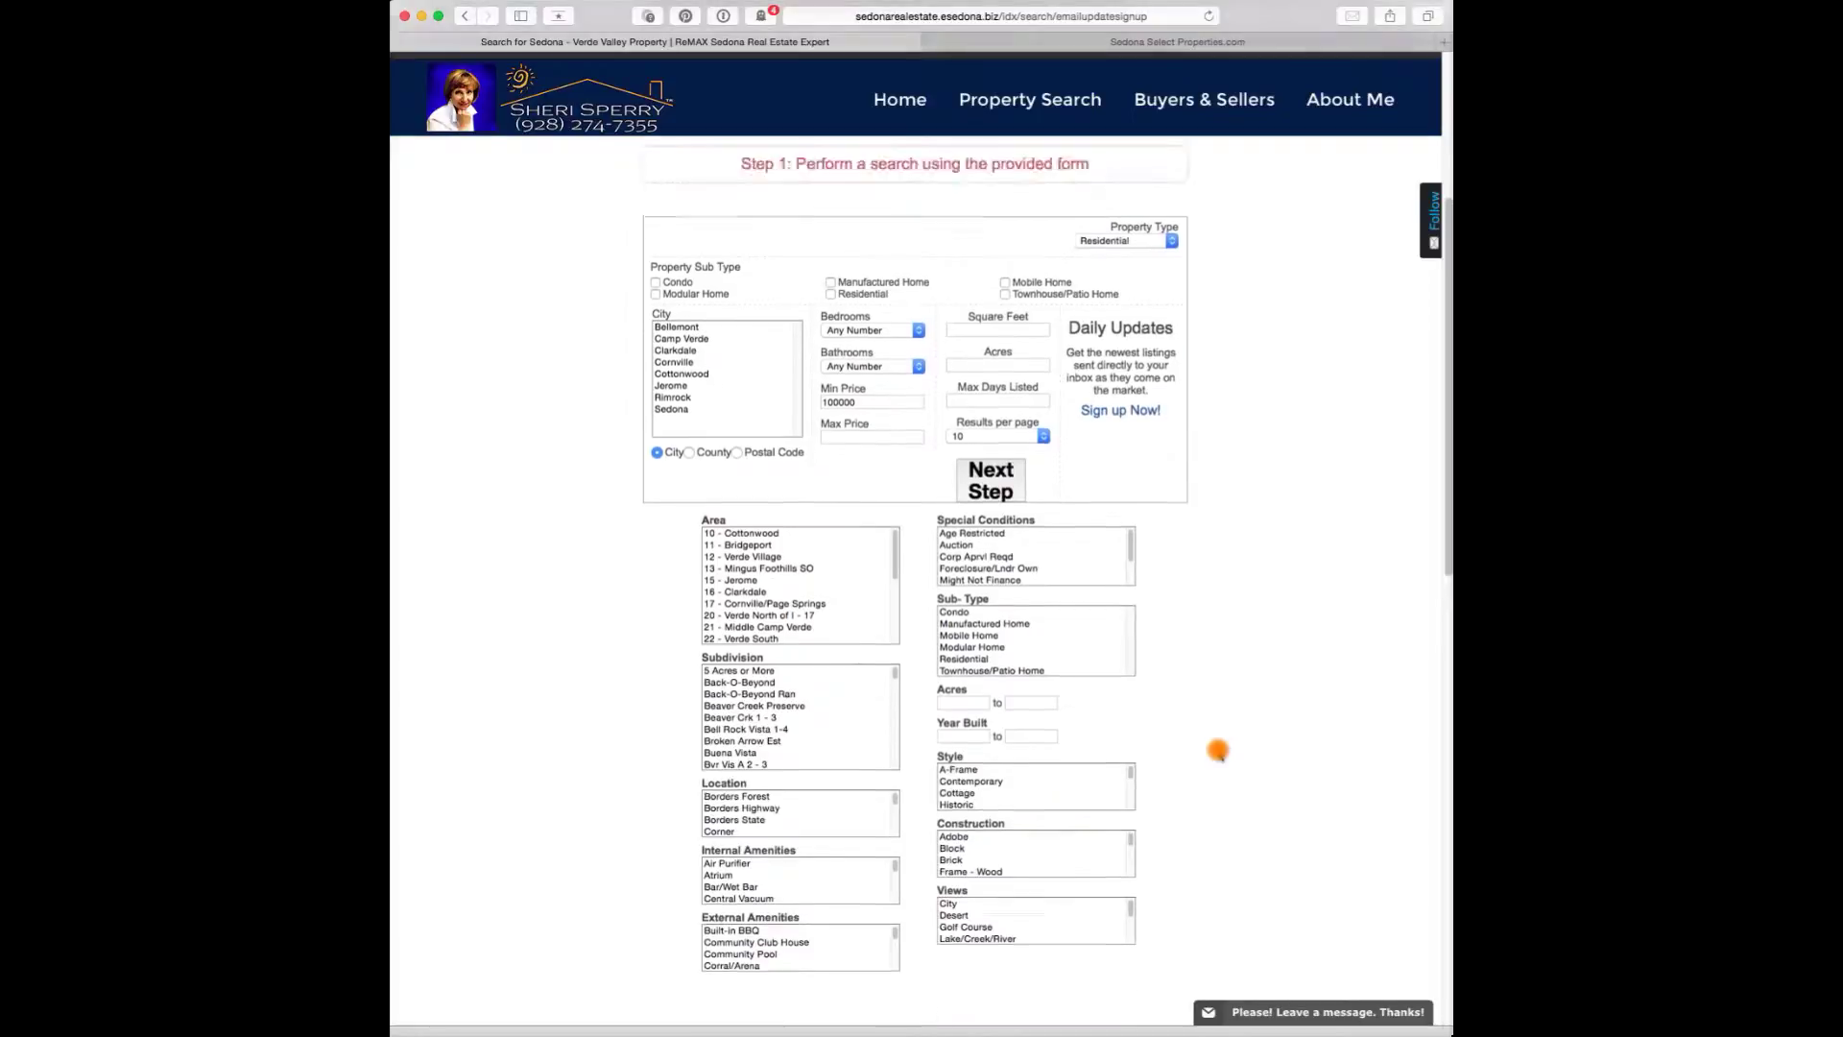
scroll(1216, 751, "up", 4)
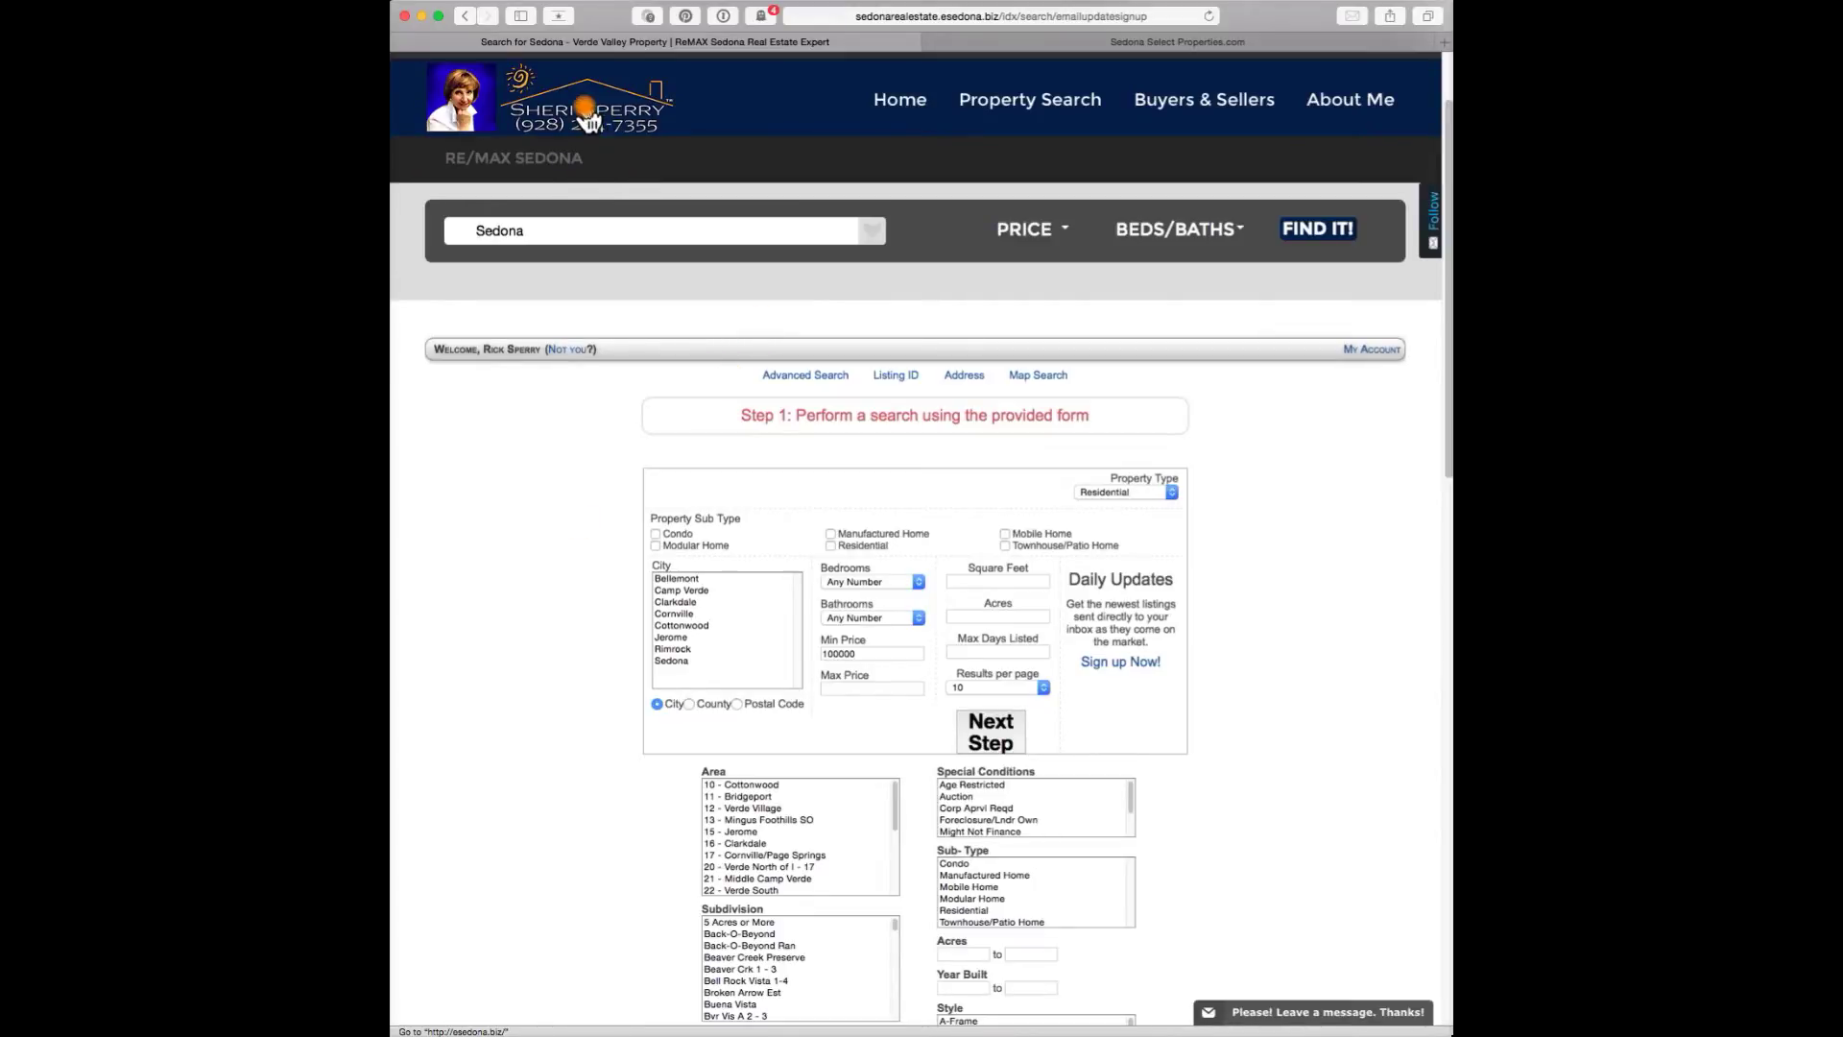
Go back to the esedona.biz home page using the Sheri Sperry header logo.
left_click(576, 161)
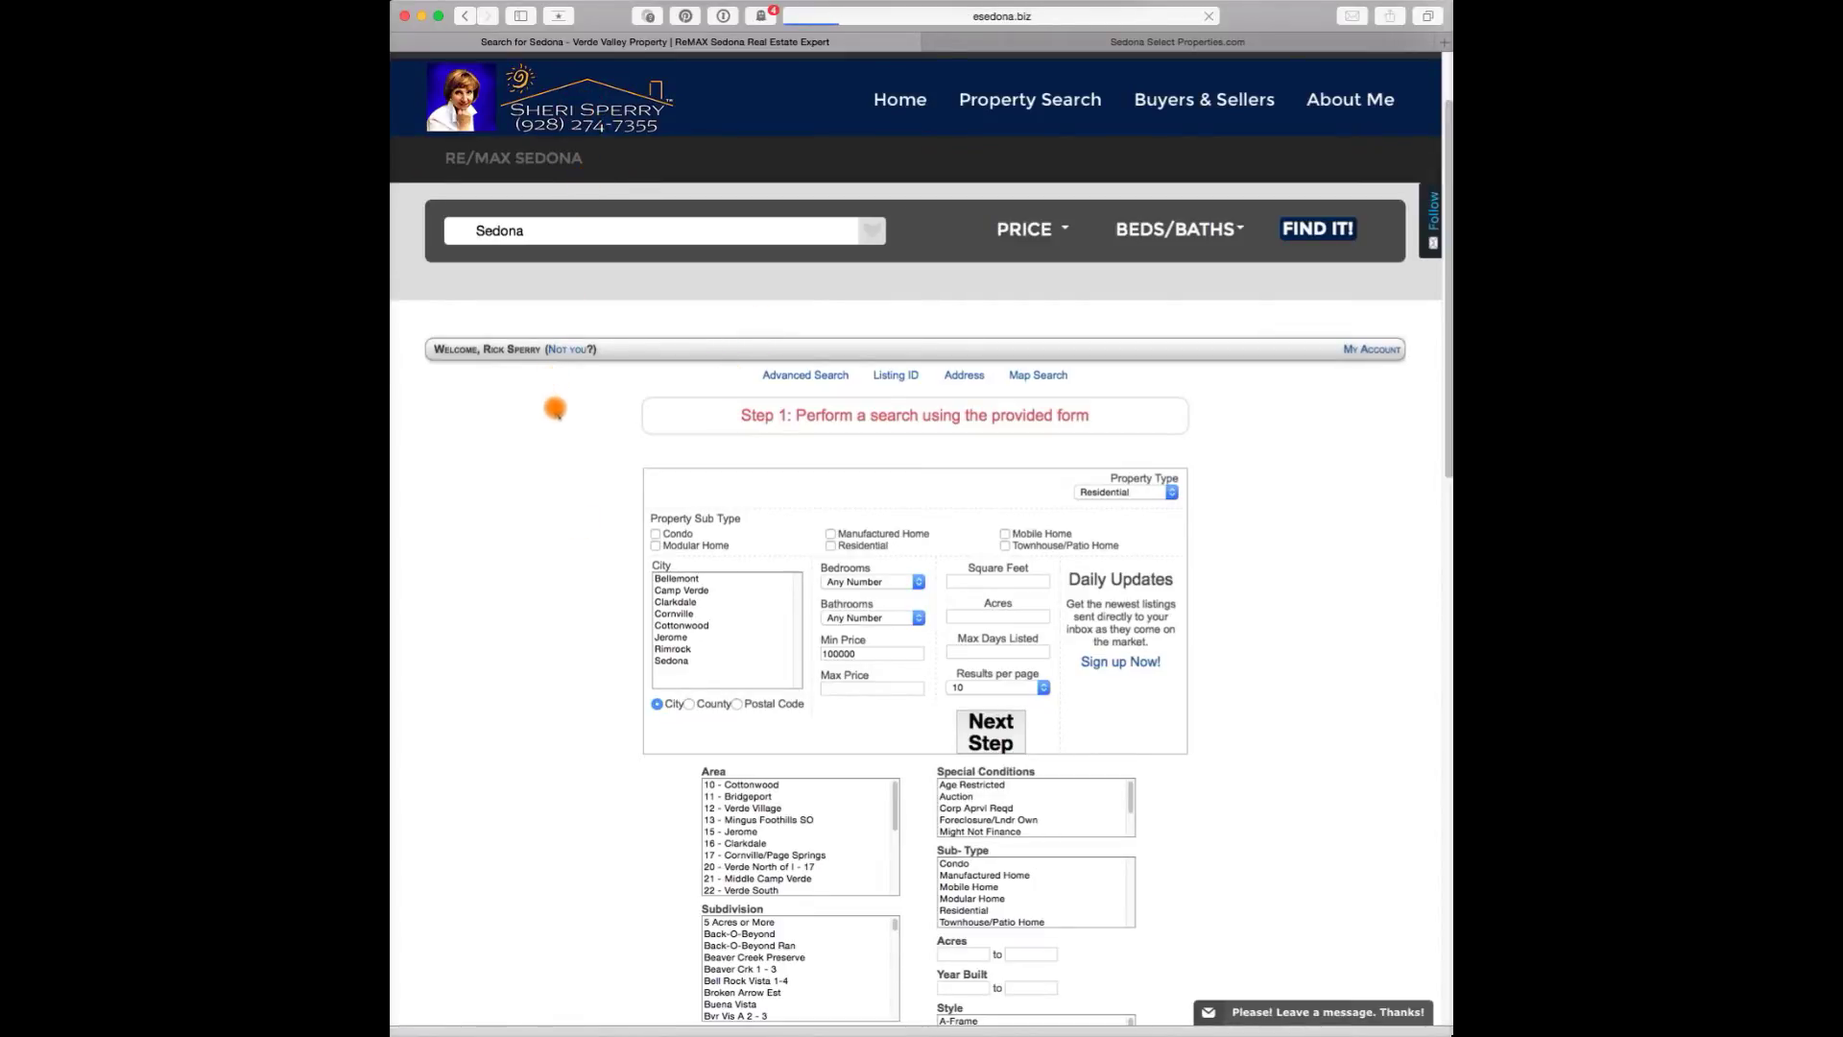